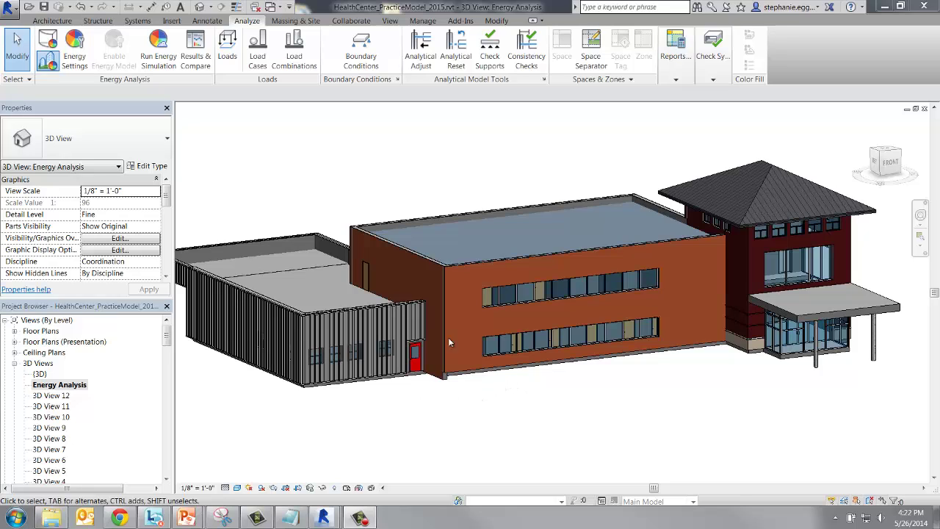
Step: Select all 34 instances of the 2250 Fixed 48" x 48" window project-wide and edit their type
left_click(491, 302)
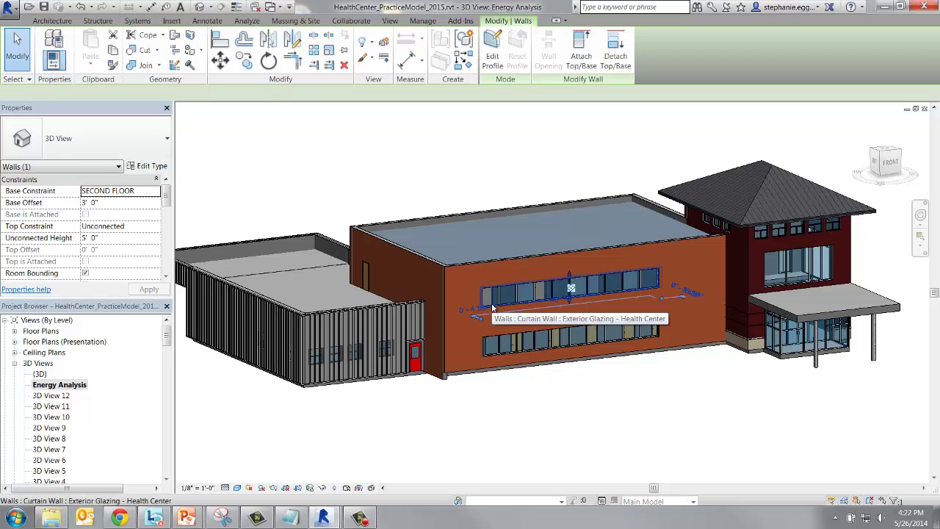
left_click(760, 237)
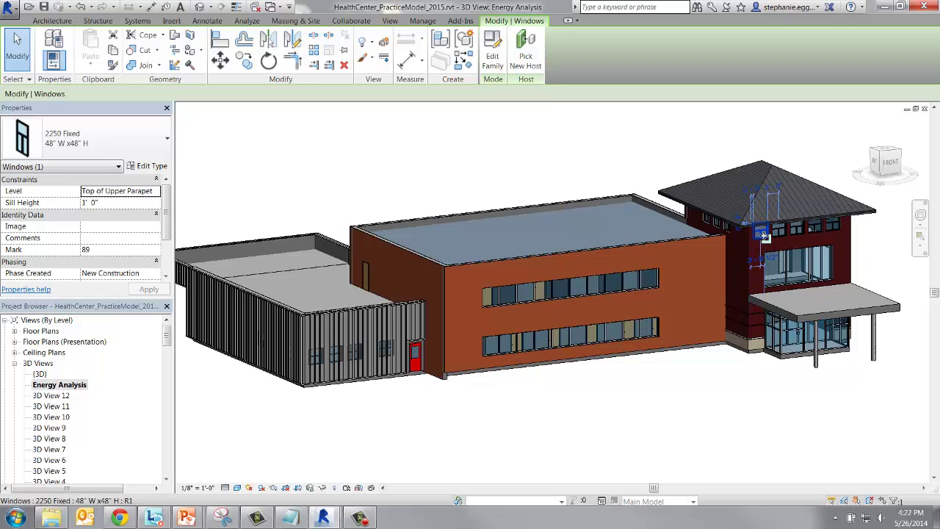
right_click(764, 234)
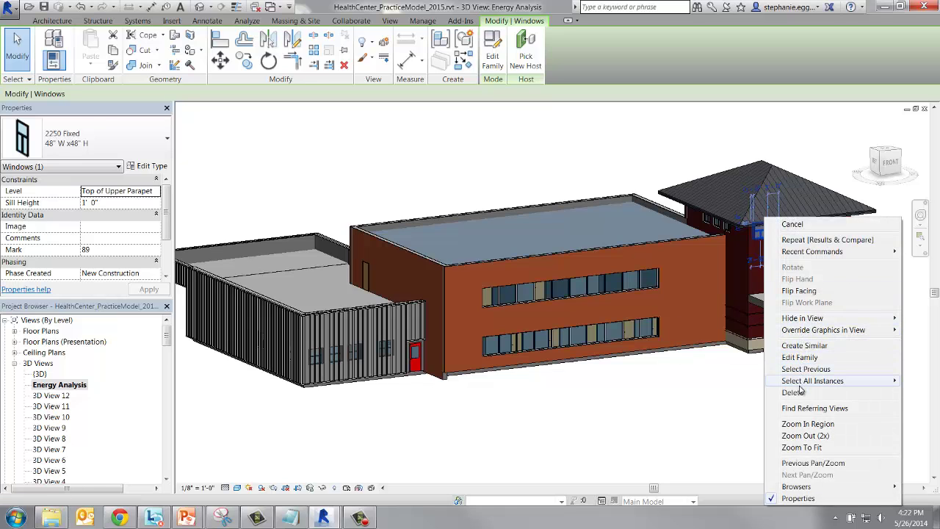
mouse_move(800, 382)
left_click(711, 392)
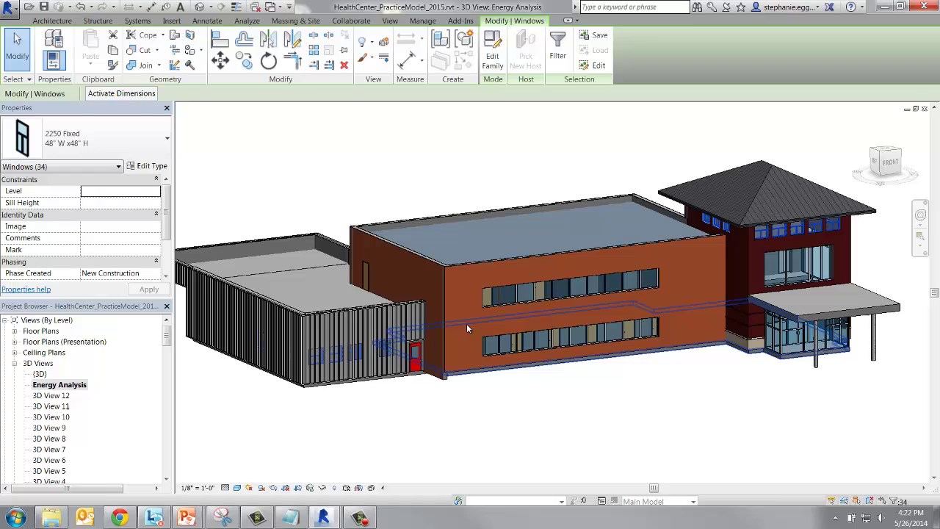
left_click(147, 166)
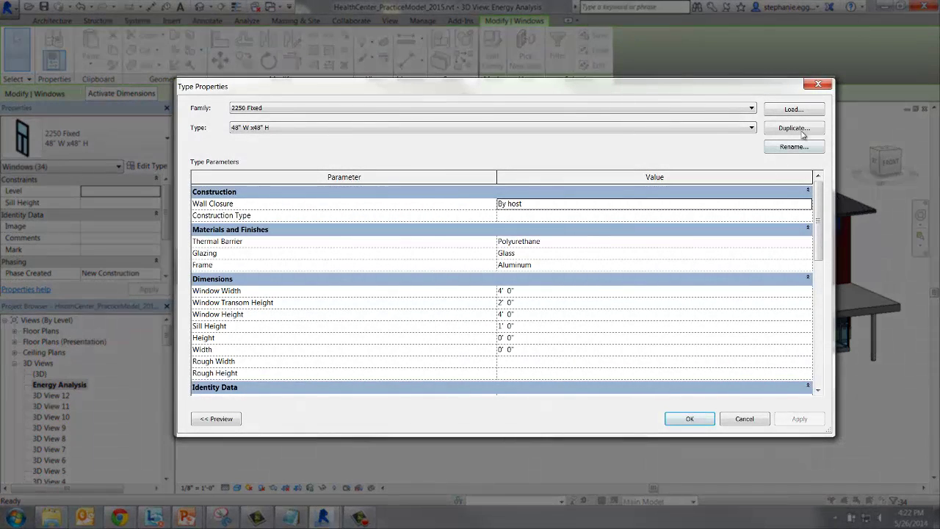
Step: Duplicate the window type as 48" W x48" H LowE
left_click(793, 128)
left_click(505, 250)
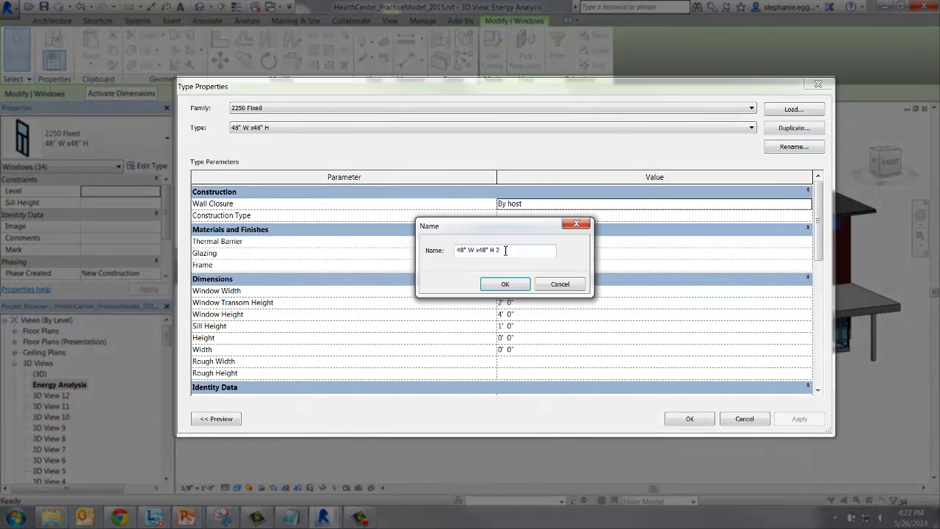
key("BackSpace")
key("Return")
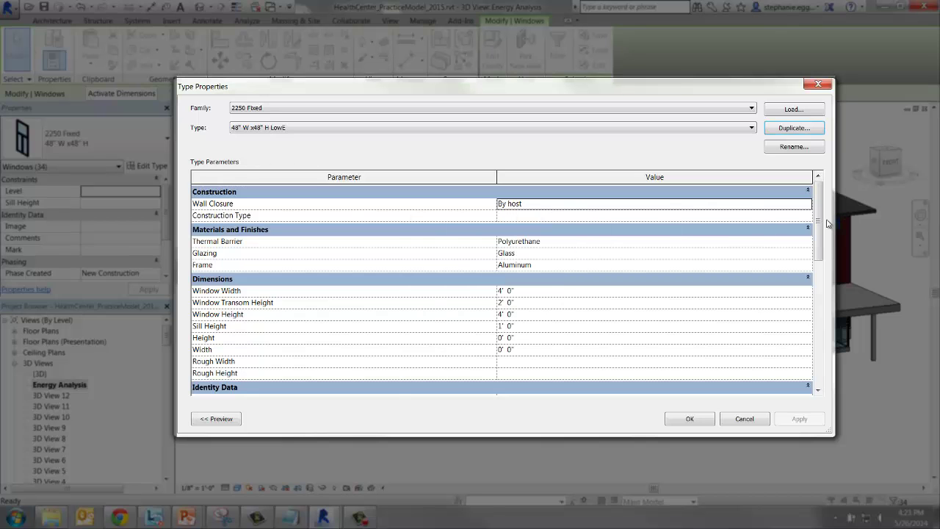
Step: Set the LowE type's Analytic Construction to Low-E double glazing SC=0.2 and apply it
left_click_drag(819, 223, 832, 354)
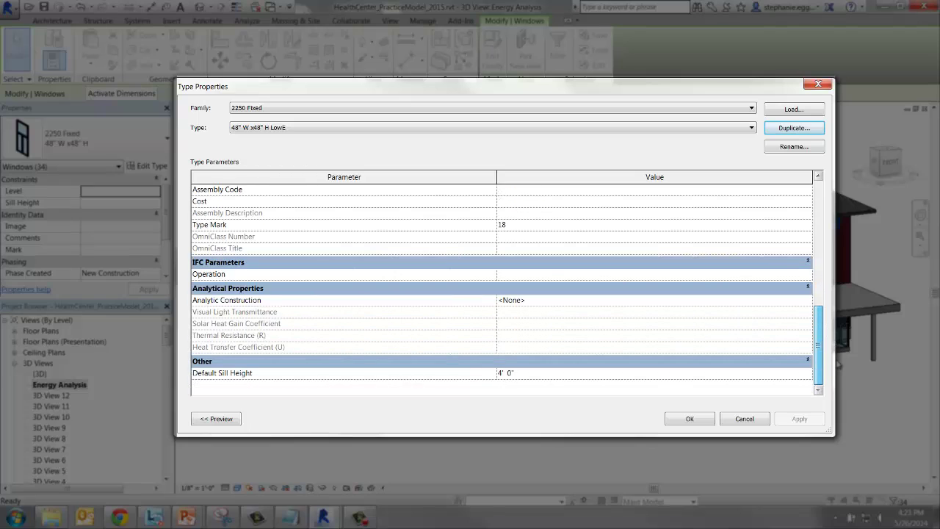
left_click(807, 301)
left_click(807, 301)
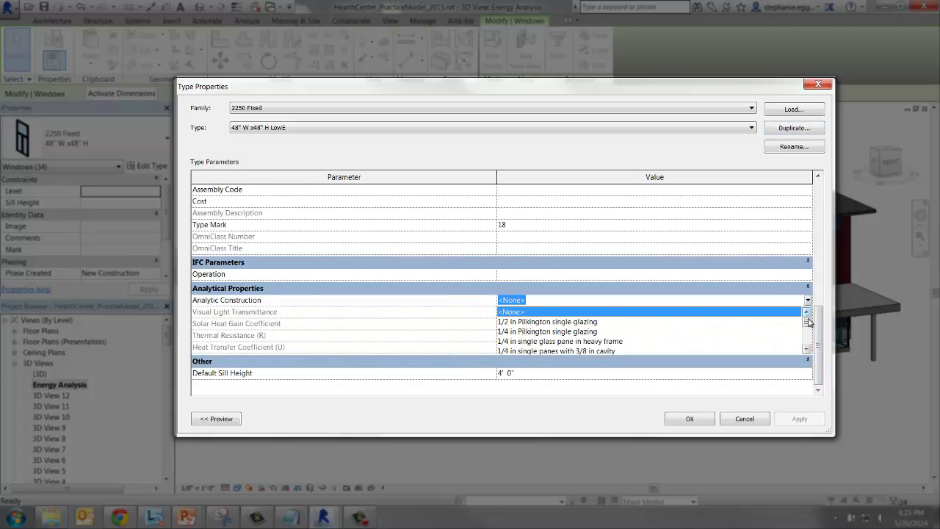
left_click_drag(807, 321, 809, 331)
scroll(734, 326, "up", 1)
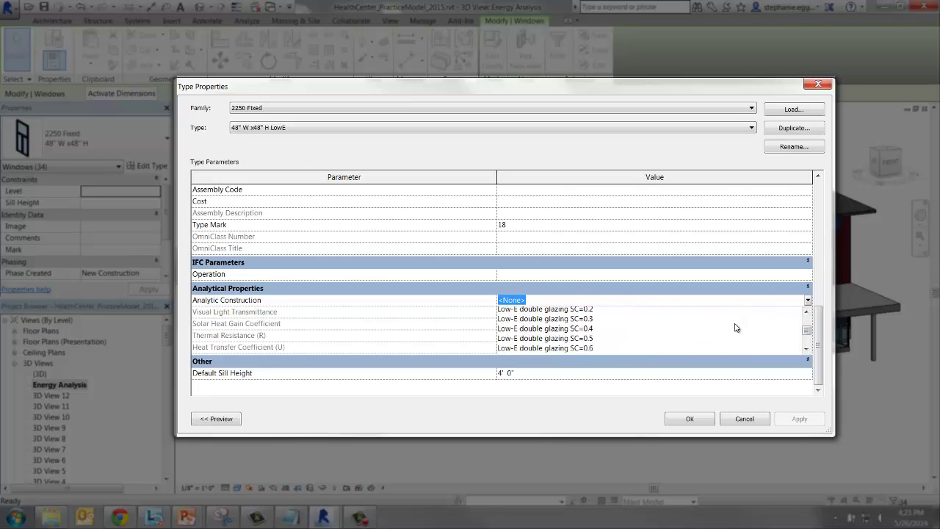
left_click(587, 312)
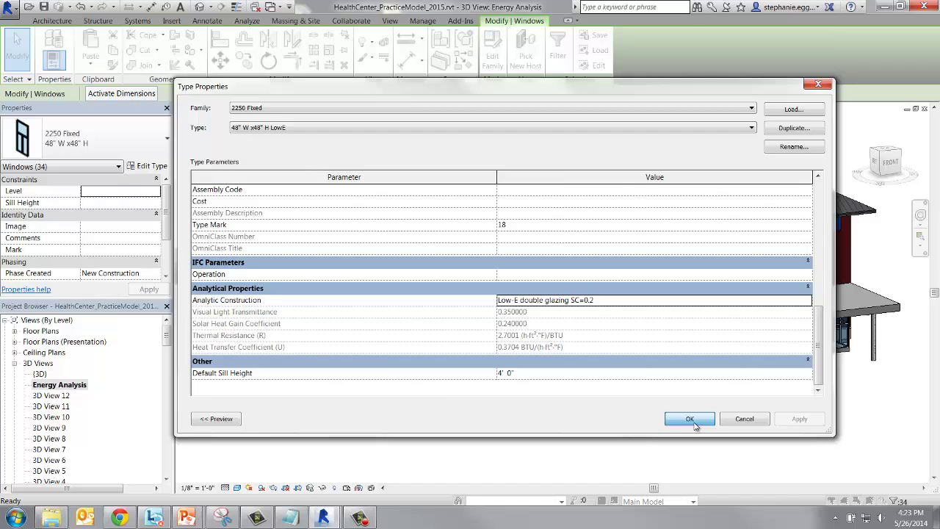
left_click(690, 419)
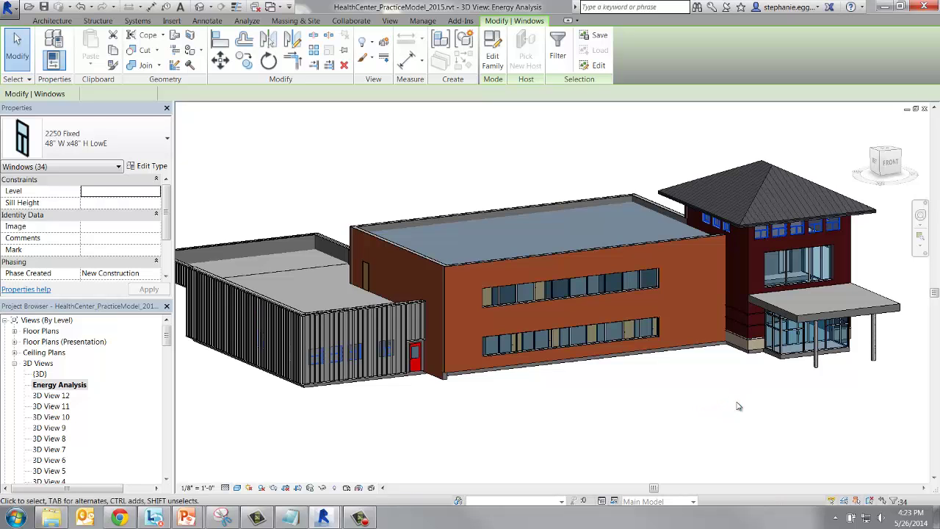
Step: Orbit to the entrance facade, select its curtain wall, and scroll the families to Curtain Panels
left_click(833, 227)
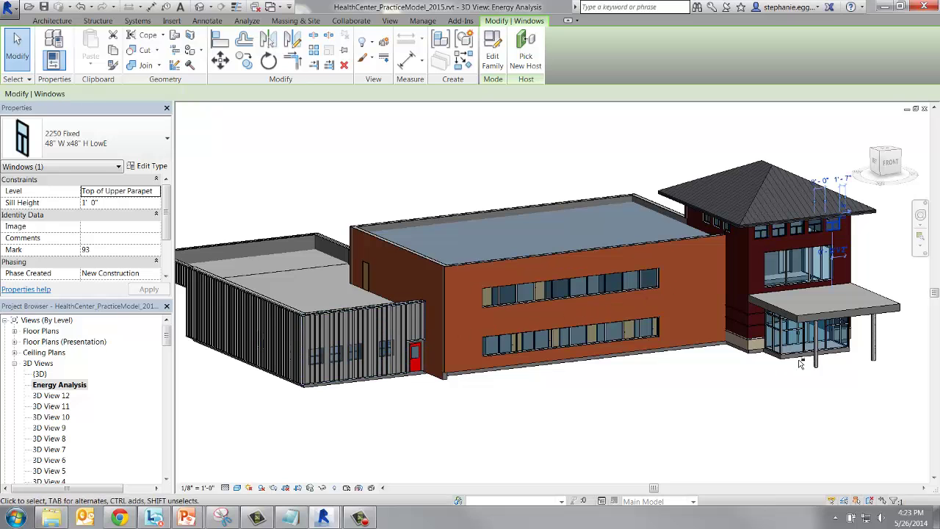
middle_click_drag(804, 357, 525, 328, "shift")
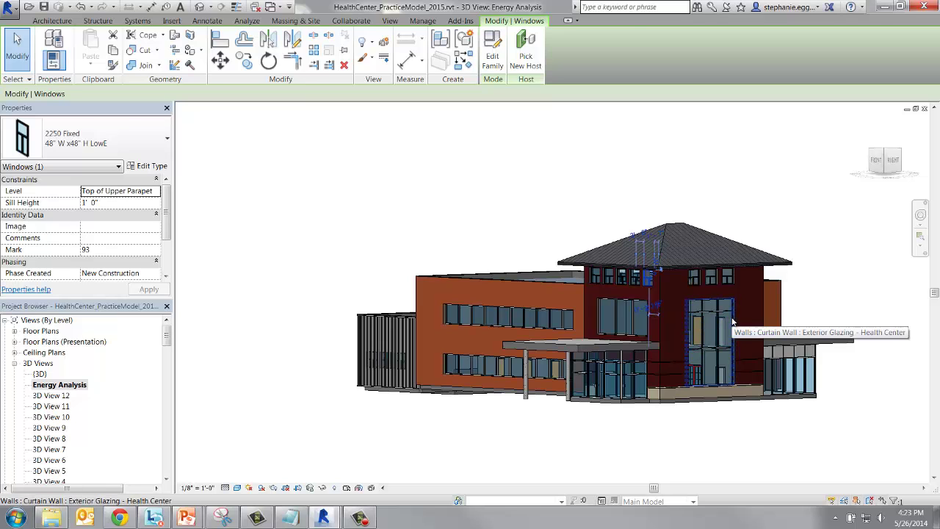
left_click(731, 321)
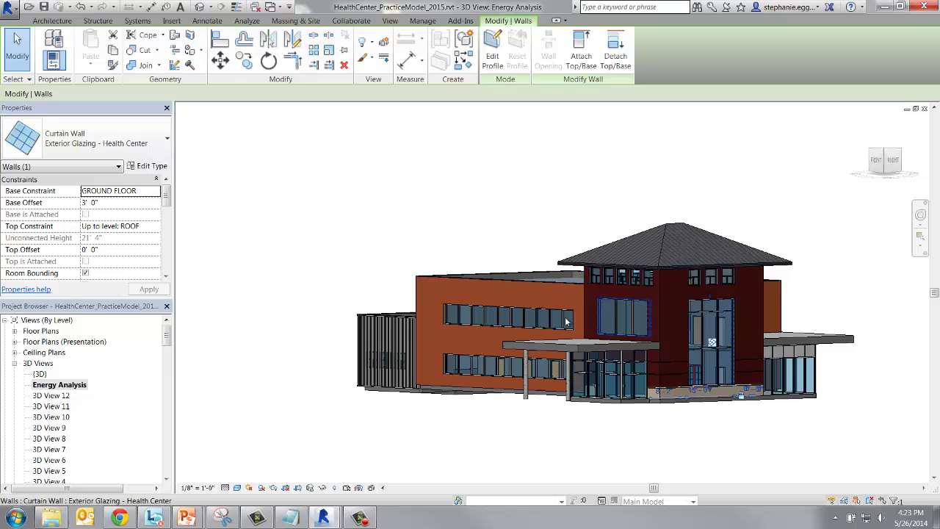
left_click_drag(166, 336, 167, 377)
Step: Duplicate the System Panel Glazed type as Glazed LowE
left_click(46, 362)
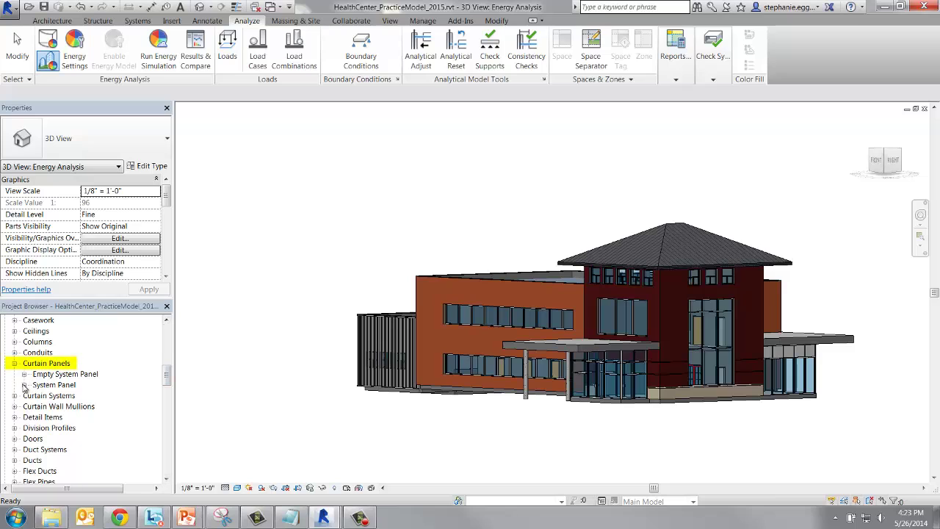
left_click(24, 385)
left_click(38, 384)
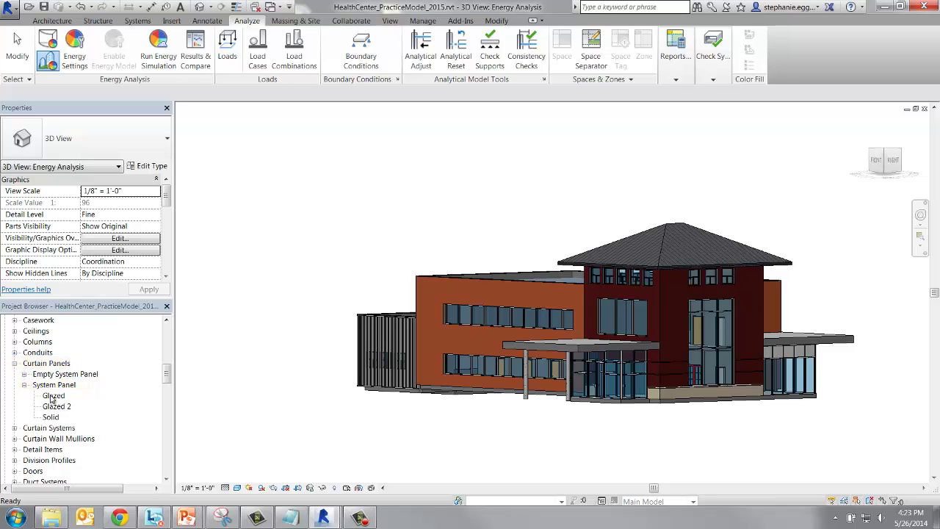
right_click(55, 396)
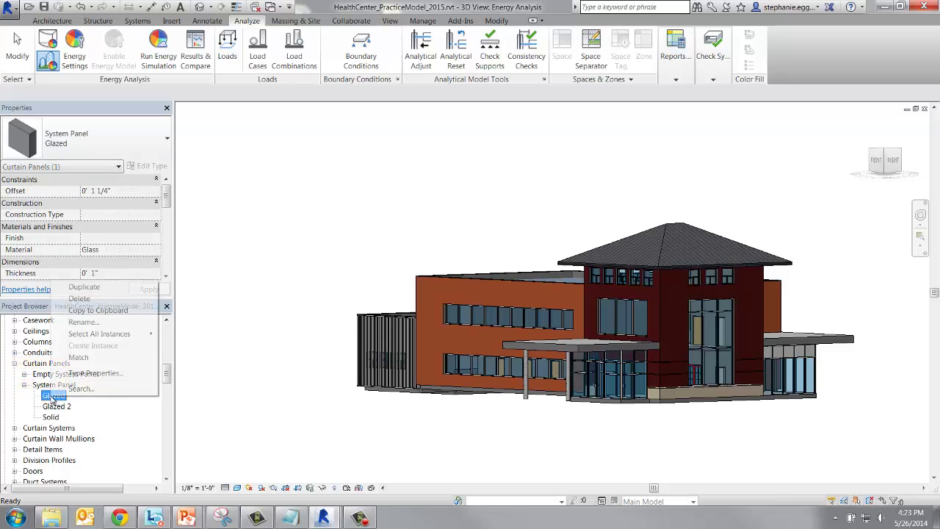
left_click(80, 289)
type("Glazed LowE")
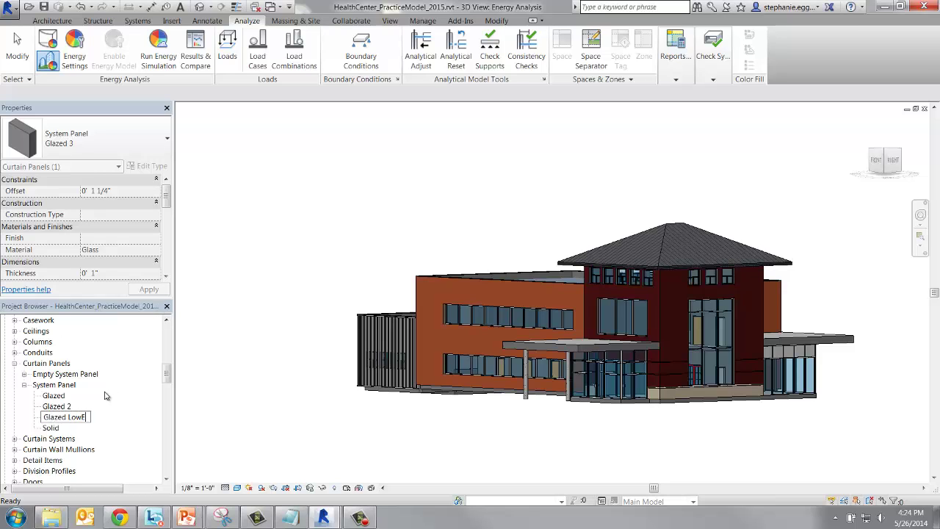
key("Return")
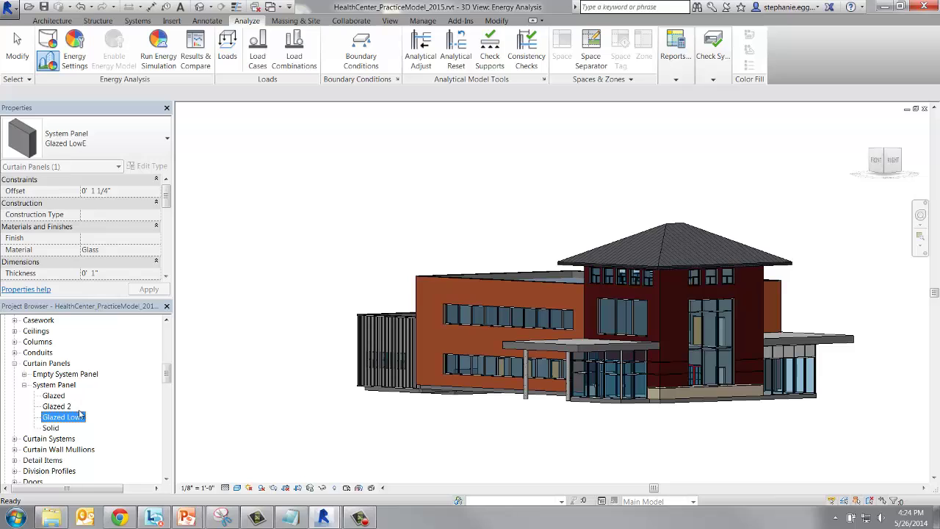
Step: Set Glazed LowE's Analytic Construction to Low-E double glazing SC=0.2
double_click(81, 416)
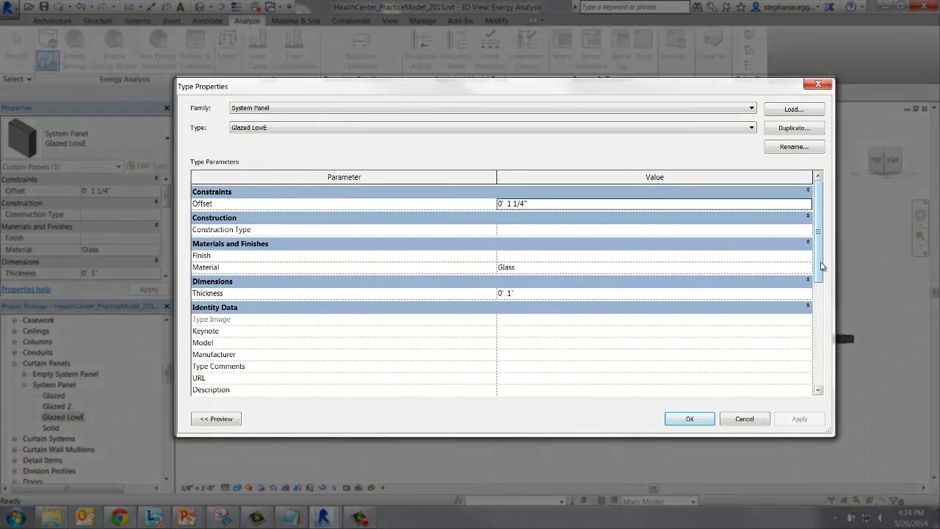
left_click_drag(821, 266, 824, 380)
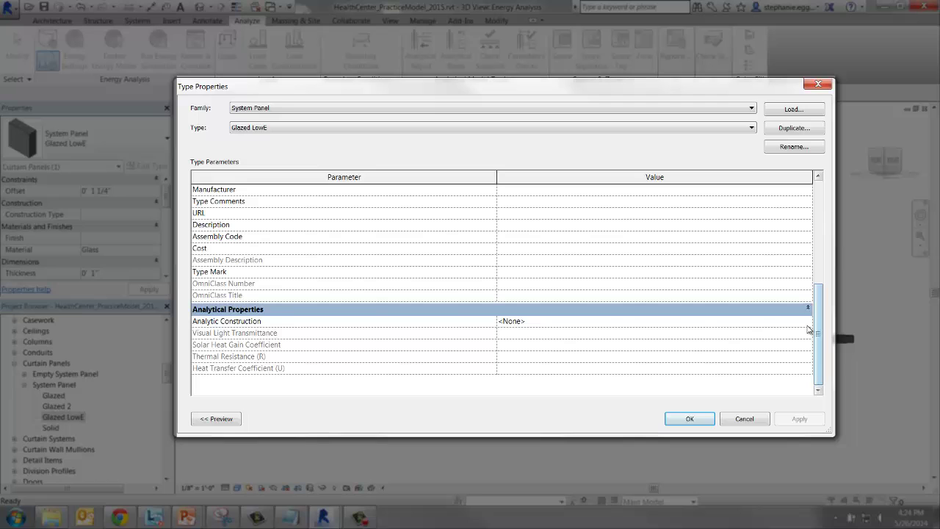
left_click(807, 321)
left_click_drag(807, 344, 761, 359)
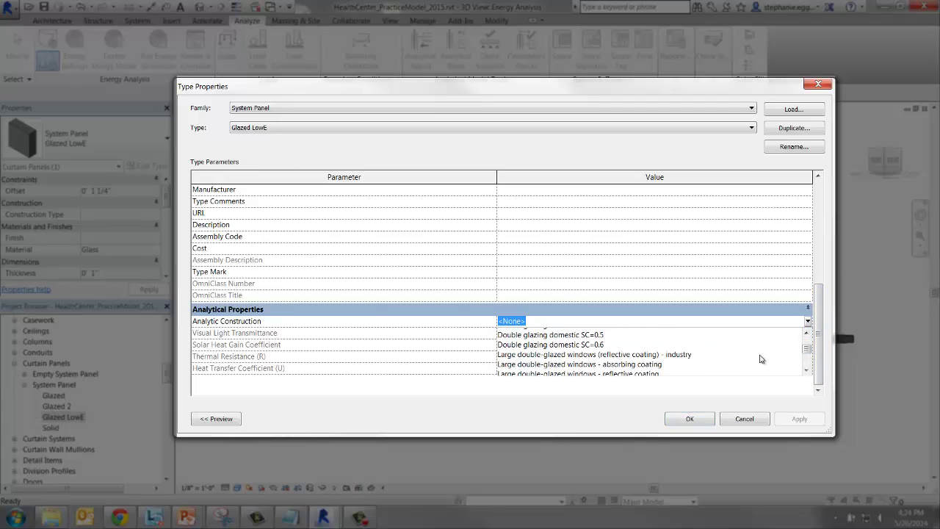
scroll(761, 359, "down", 4)
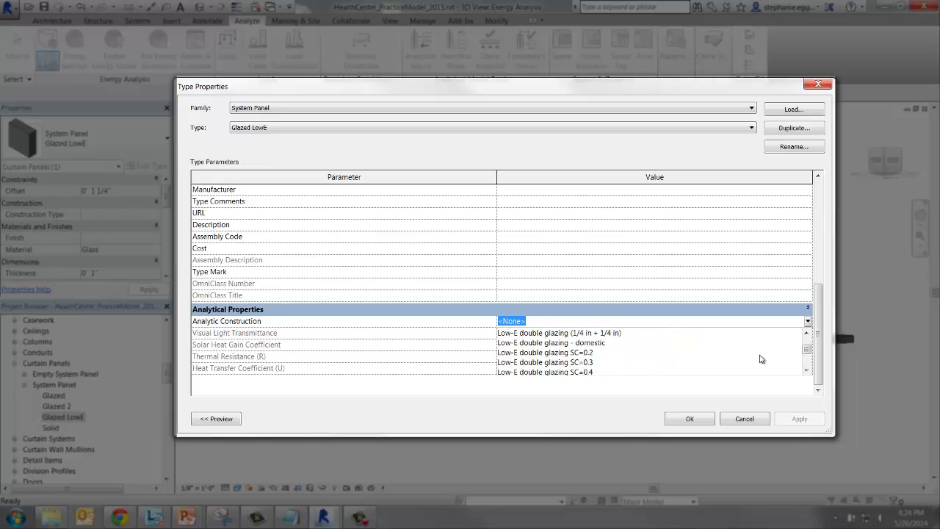
scroll(683, 352, "down", 1)
scroll(621, 355, "up", 1)
left_click(592, 354)
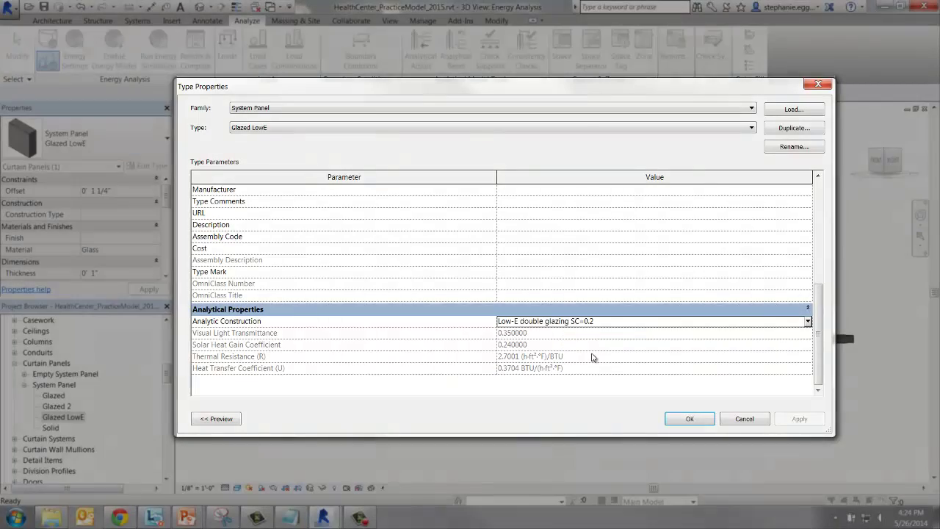
left_click(690, 418)
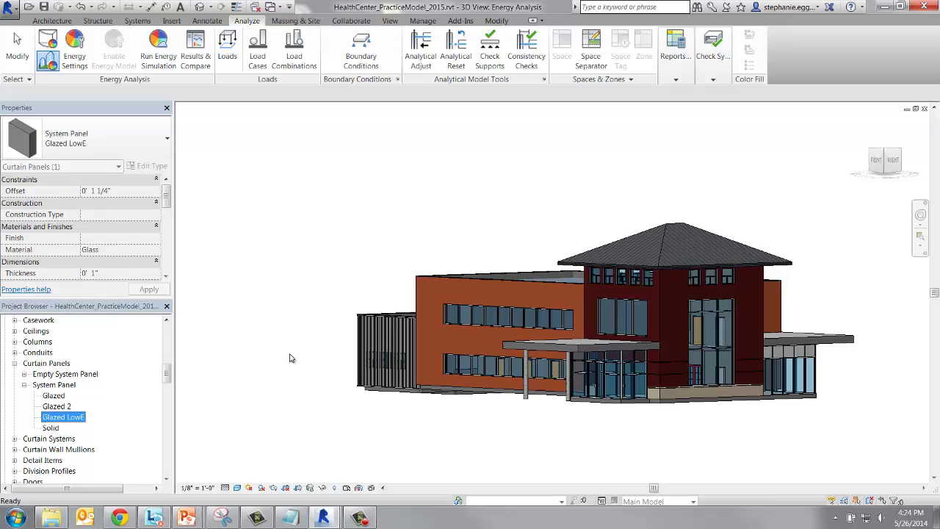
Step: Select the front curtain wall and set its type's Curtain Panel to System Panel : Glazed LowE
left_click_drag(166, 378, 167, 335)
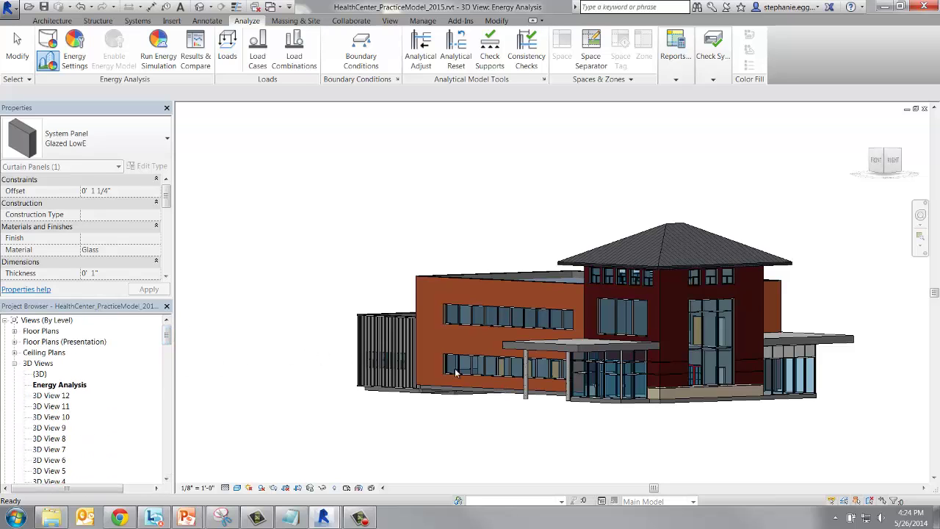
key("Escape")
left_click(690, 355)
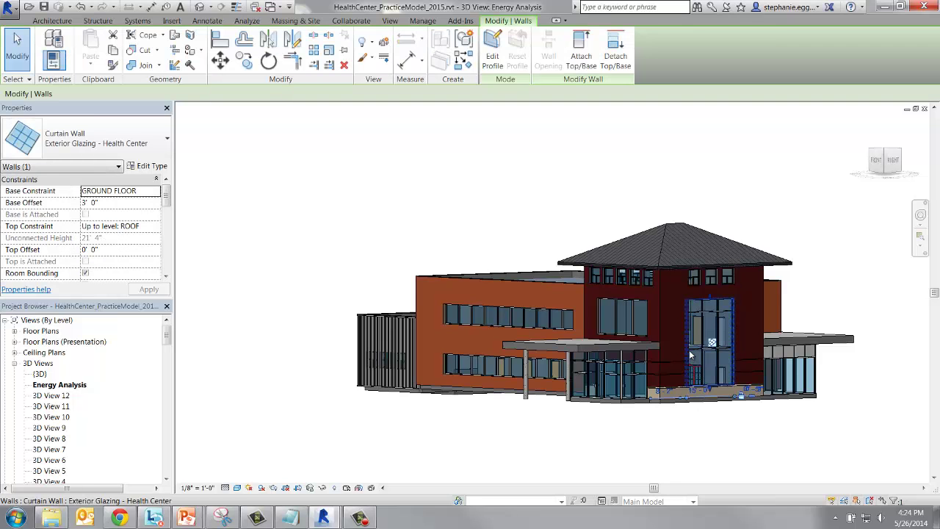
left_click(147, 165)
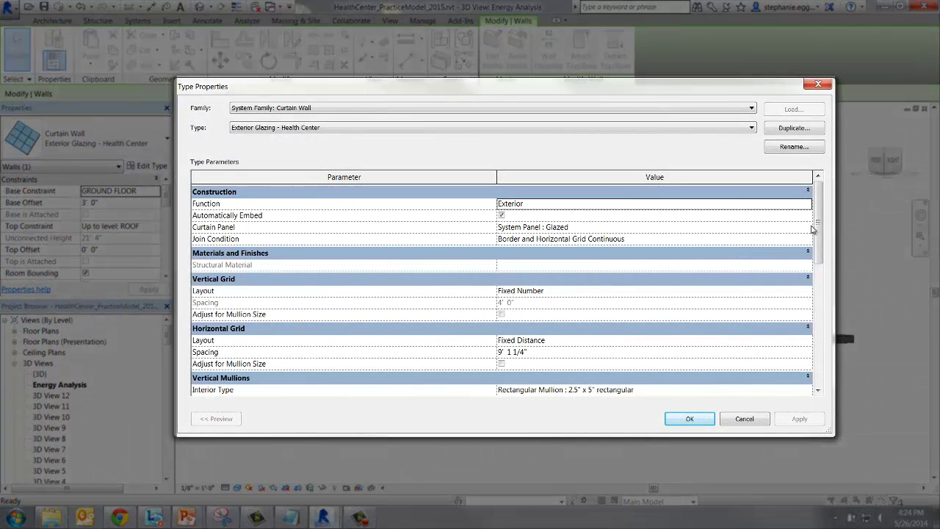
left_click(809, 228)
left_click(577, 271)
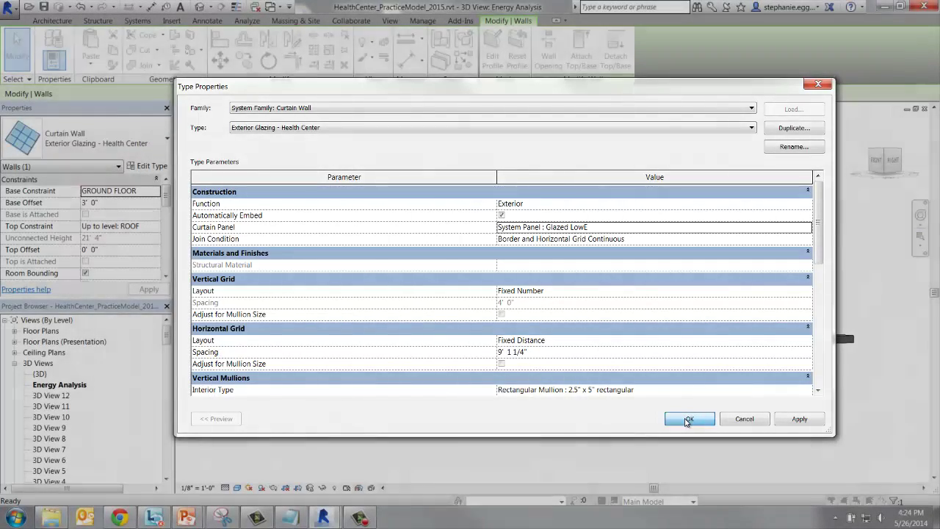
left_click(690, 418)
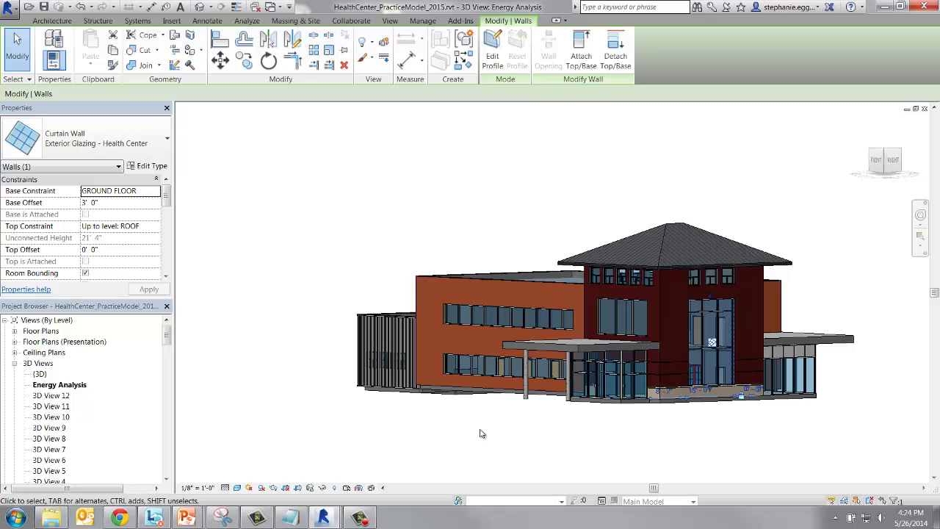
left_click(473, 324)
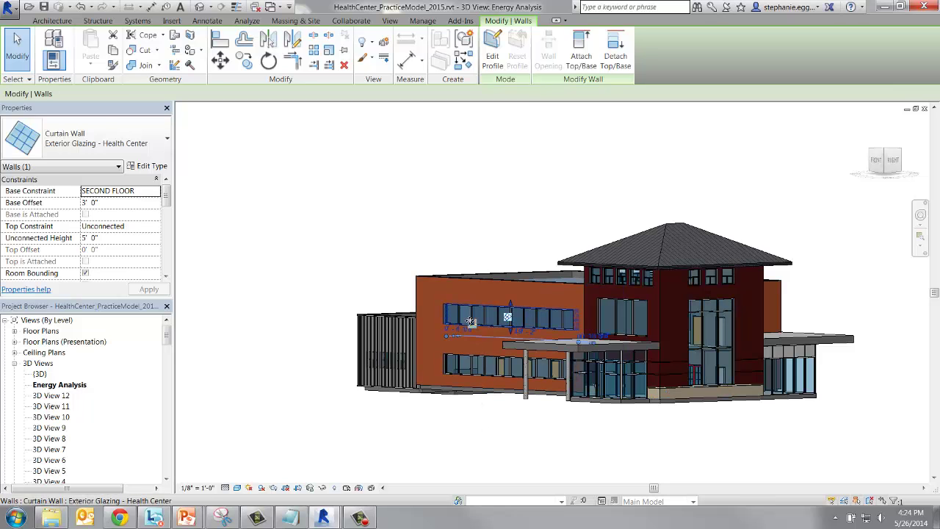
left_click(153, 166)
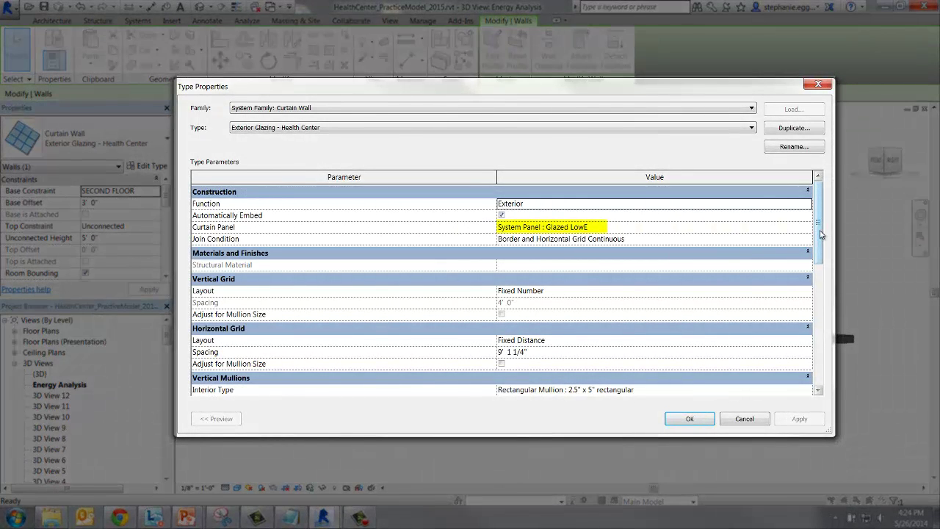
left_click(732, 424)
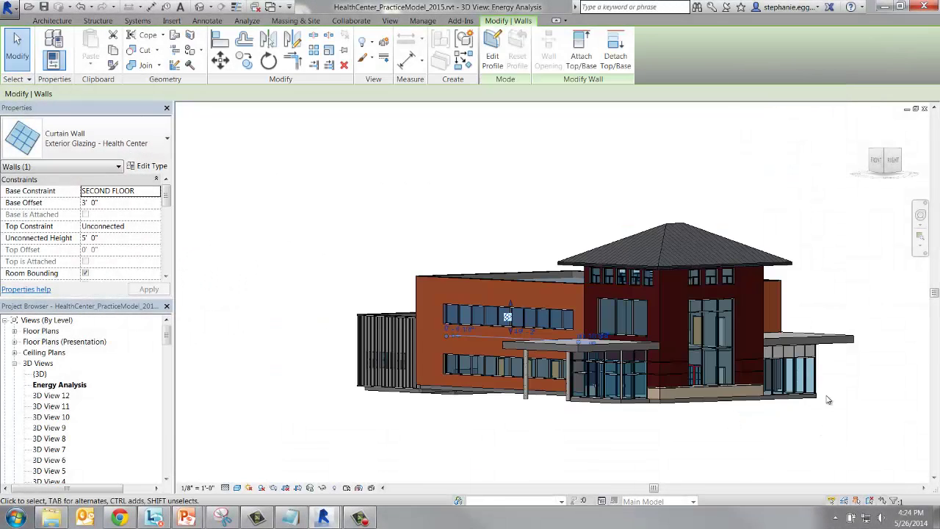
middle_click_drag(832, 399, 709, 412, "shift")
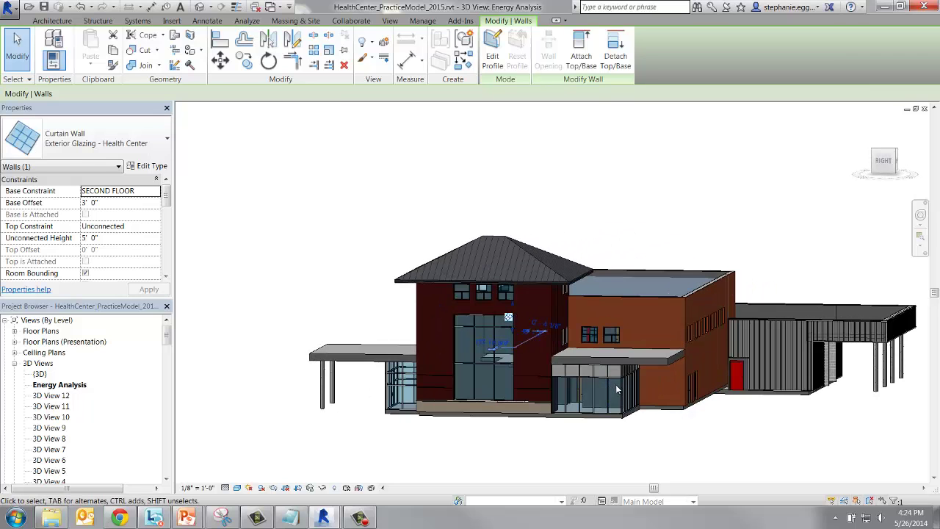
left_click(621, 389)
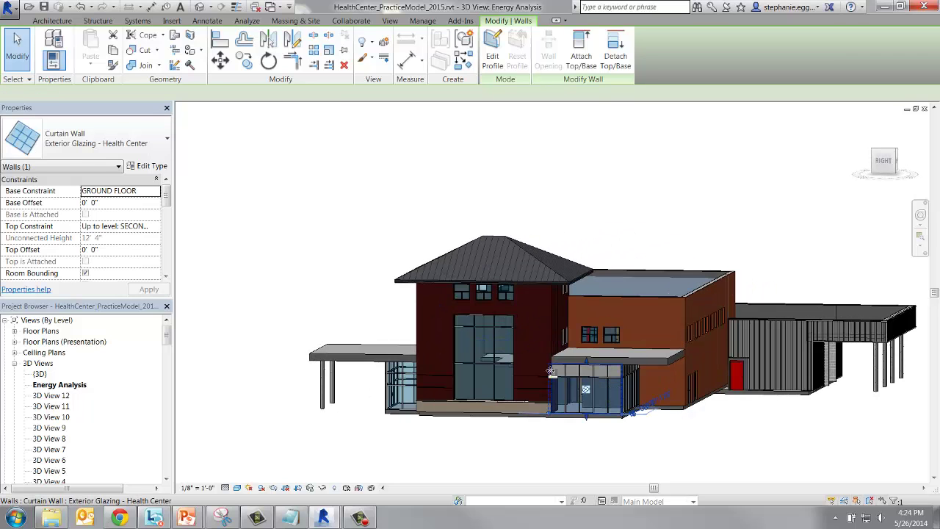
left_click(149, 166)
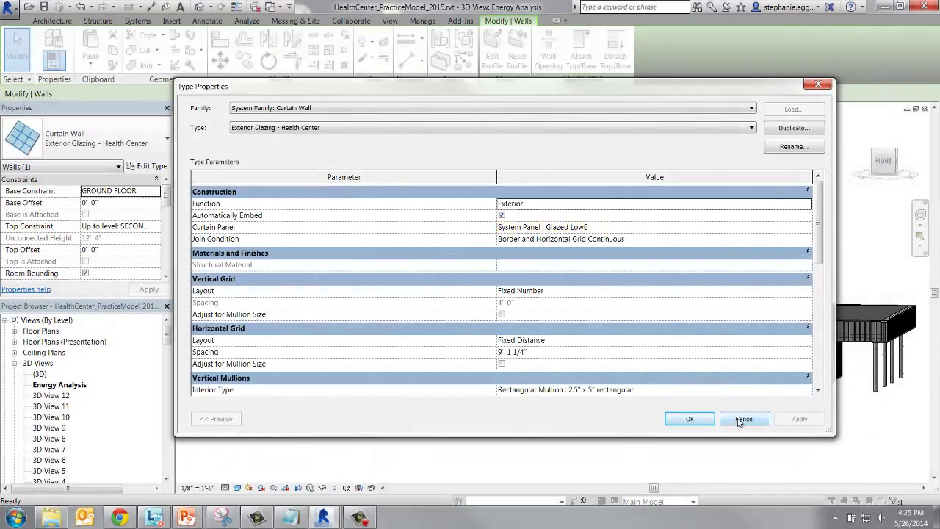
left_click(743, 419)
left_click(717, 437)
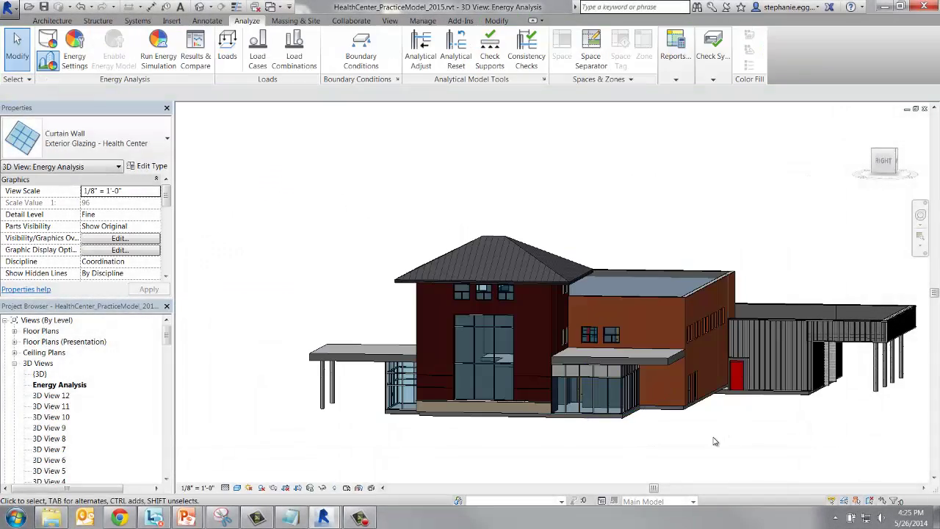
middle_click_drag(766, 431, 935, 454, "shift")
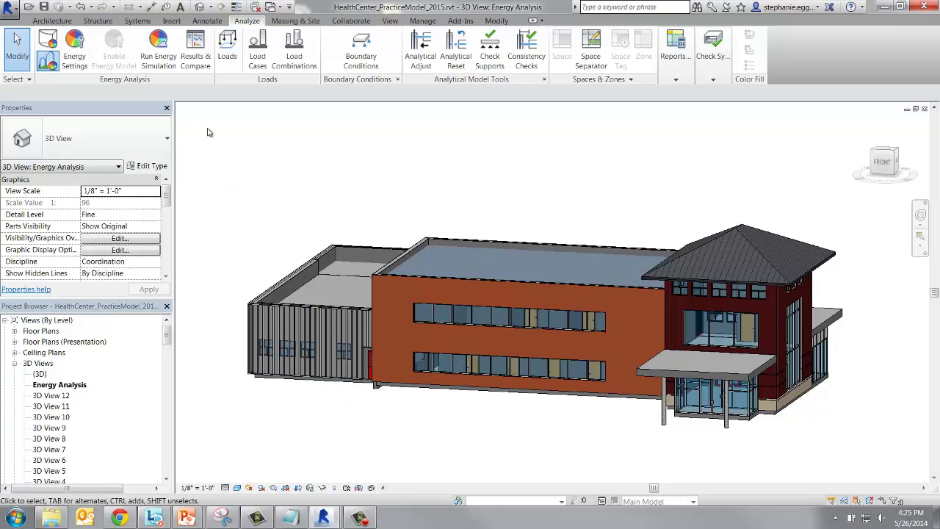
Step: Run an energy simulation named HealthCenter_TP_LowE on the existing HealthCenter_Design 1 project
left_click(158, 48)
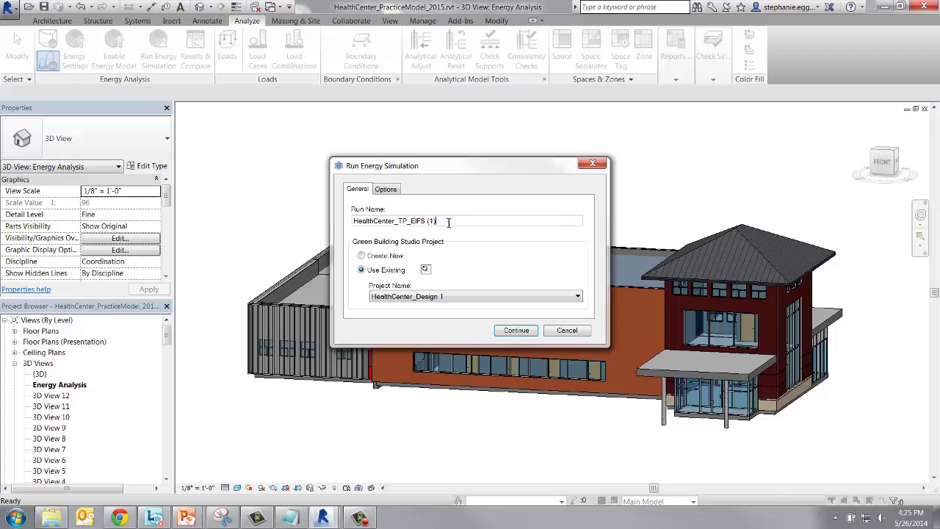
left_click_drag(448, 221, 412, 226)
type("L")
type("owE")
left_click(516, 330)
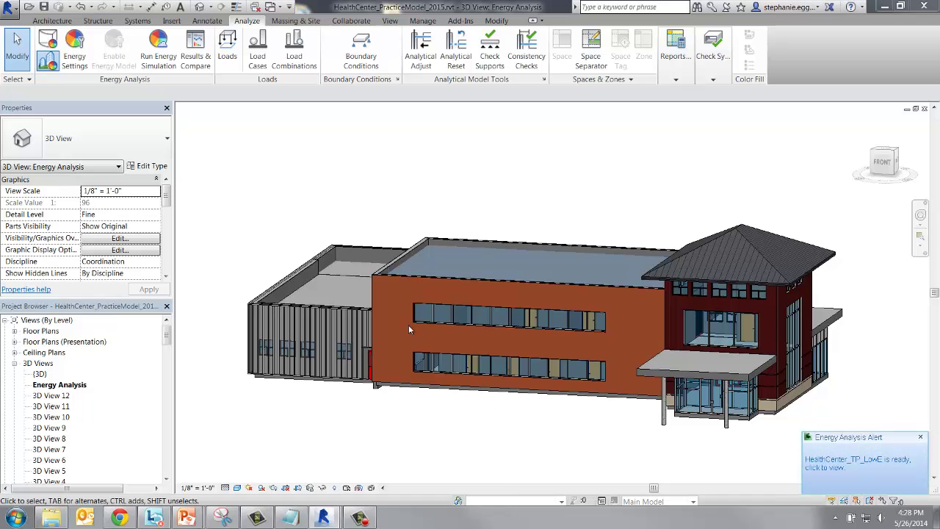
Step: Open the HealthCenter_TP_LowE results from the Energy Analysis alert and scroll the report
left_click(202, 64)
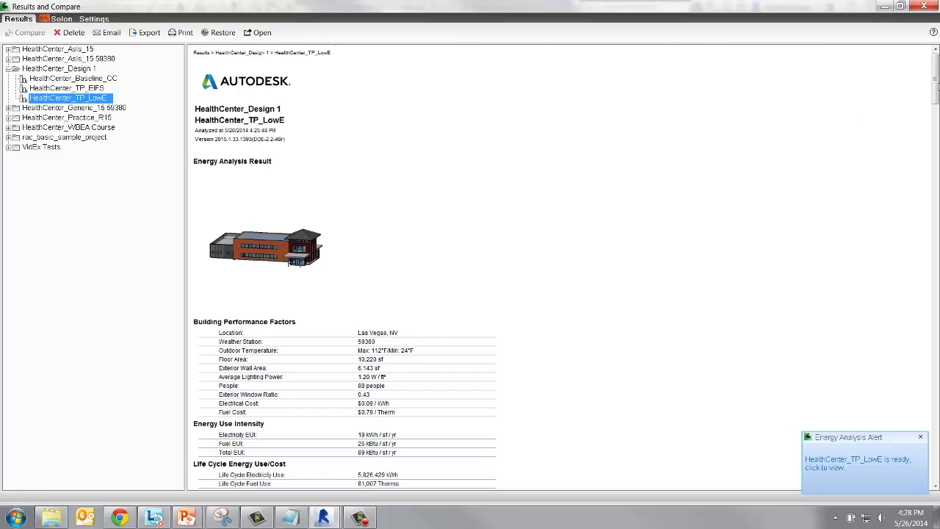
mouse_move(936, 88)
left_mouse_down()
mouse_move(935, 187)
mouse_move(926, 94)
left_mouse_up()
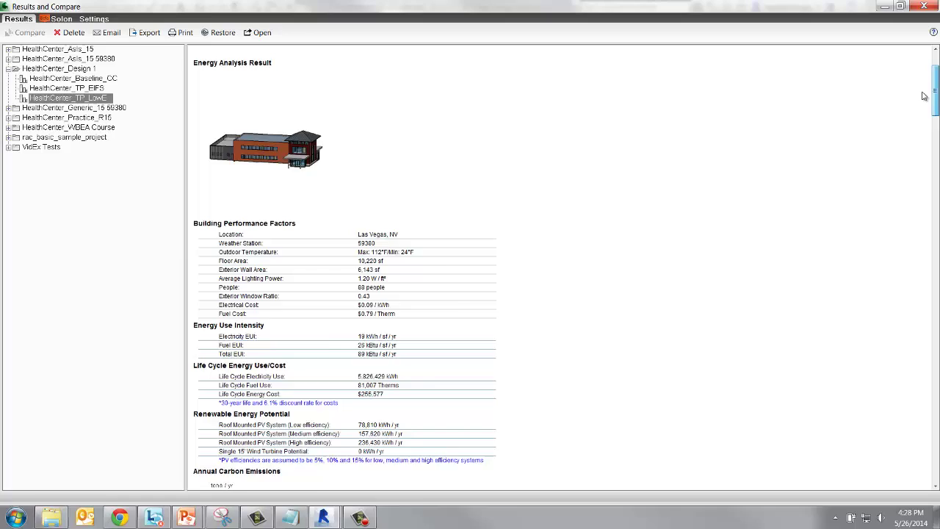